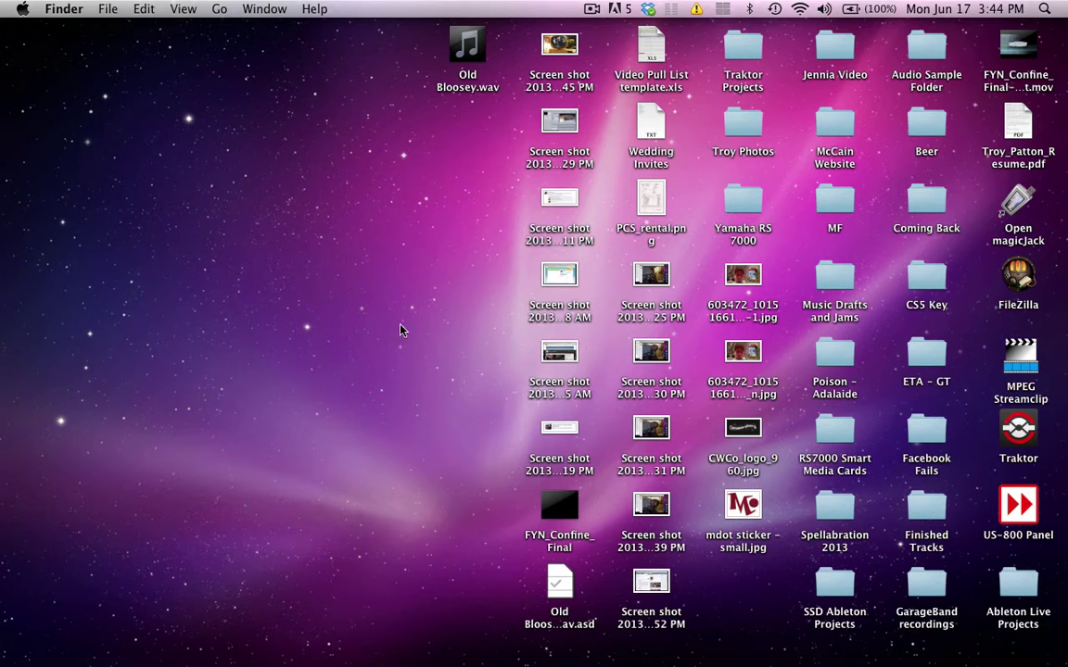
Bring up the Dock at the bottom of the Finder desktop
mouse_move(260, 649)
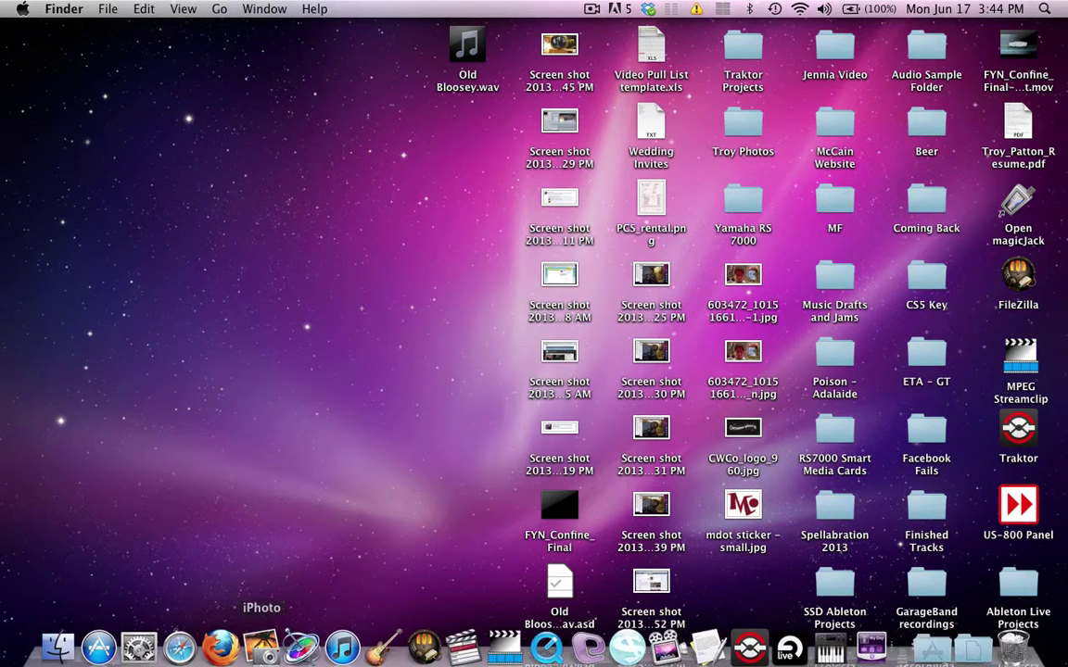
Launch Firefox, Google 'MPEG stream clip' and open the Squared 5 MPEG Streamclip site
click(228, 649)
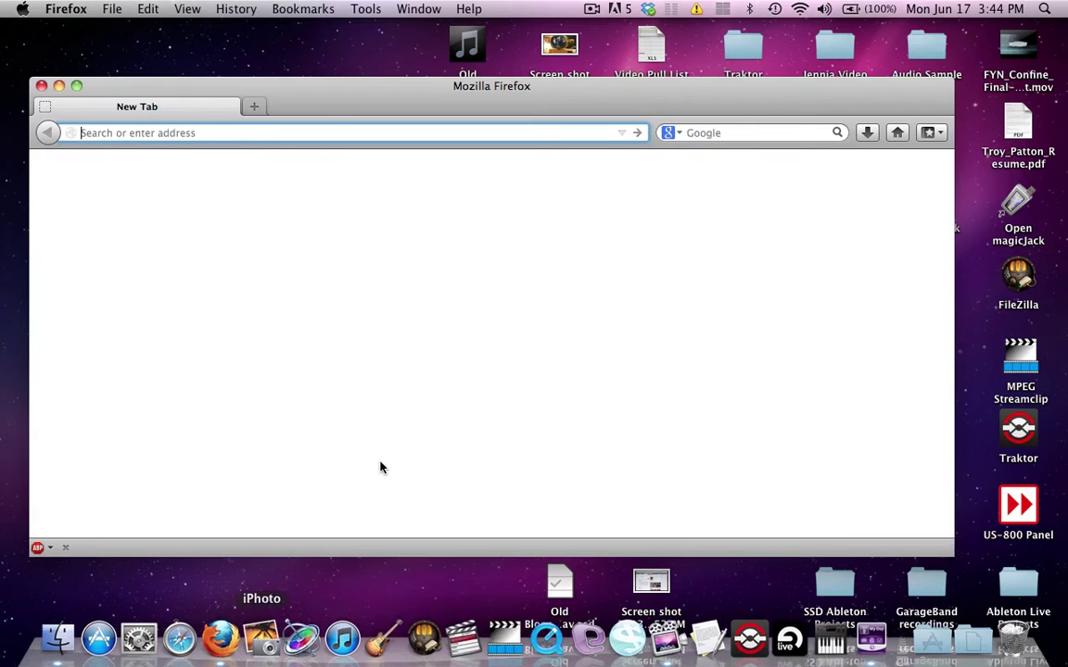
click(711, 134)
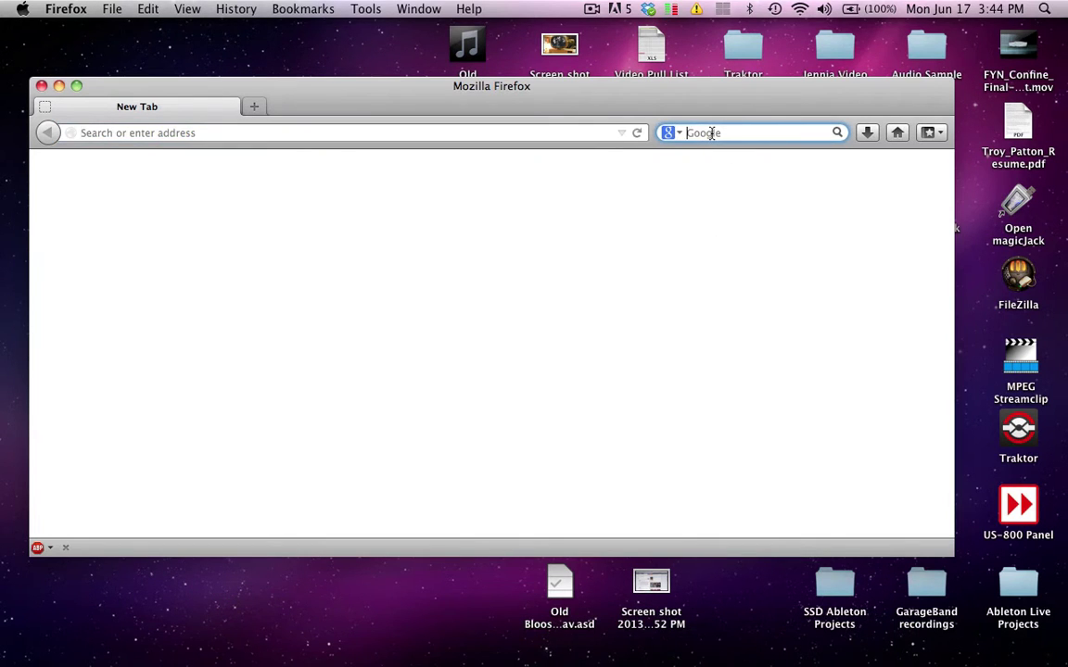
text(MPEG st)
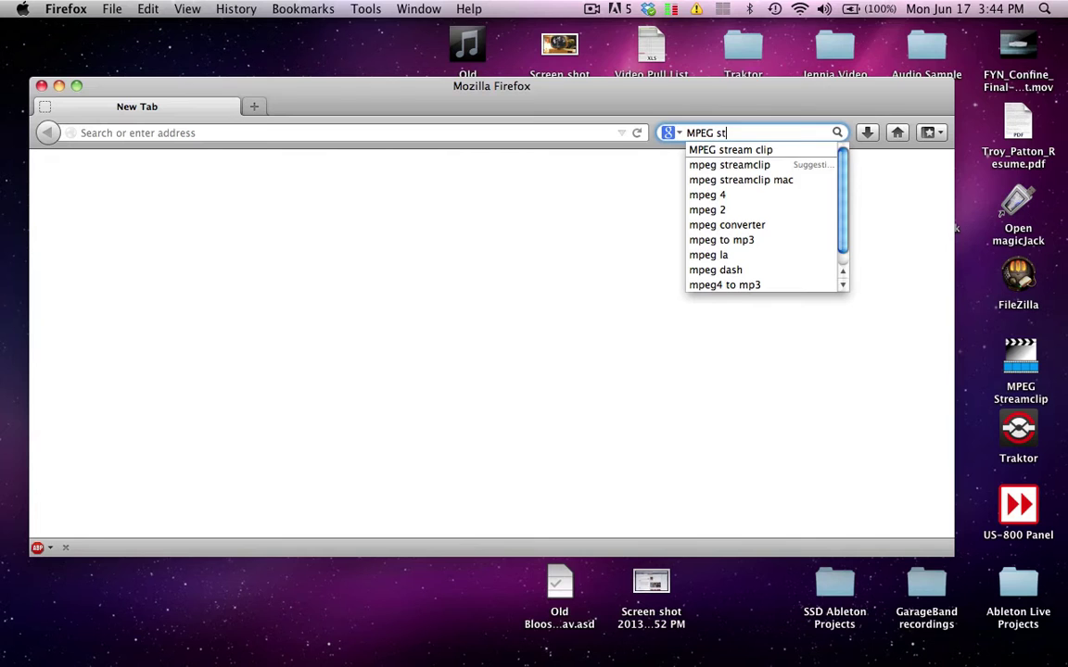
text(ream clip)
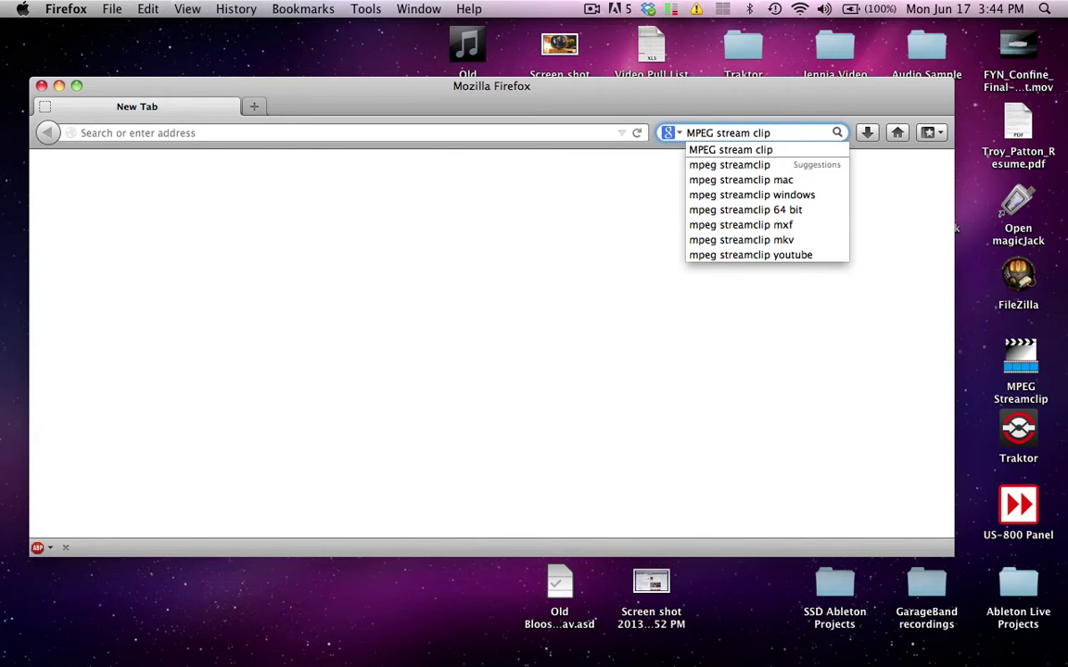
key(Return)
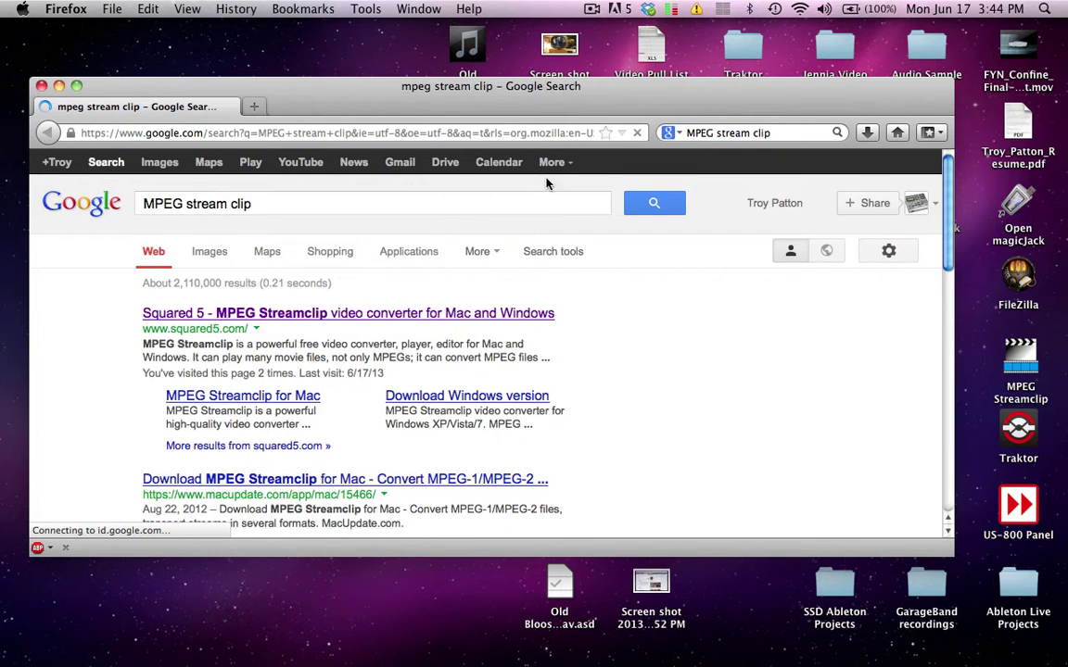
click(319, 313)
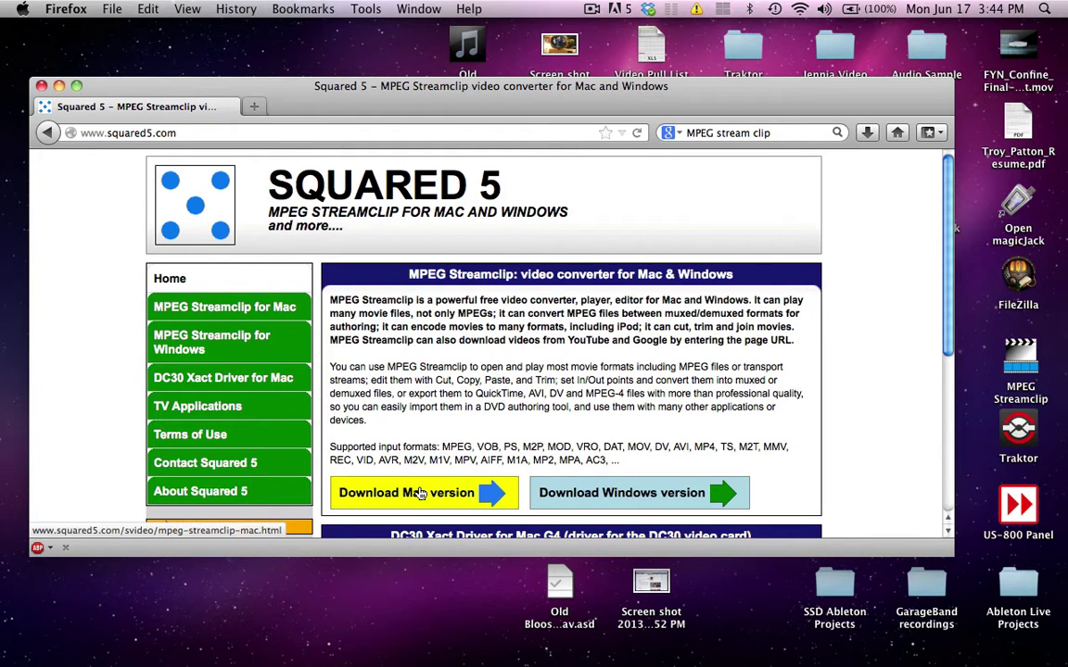
Close the browser window, launch MPEG Streamclip and move its window to the left
click(41, 86)
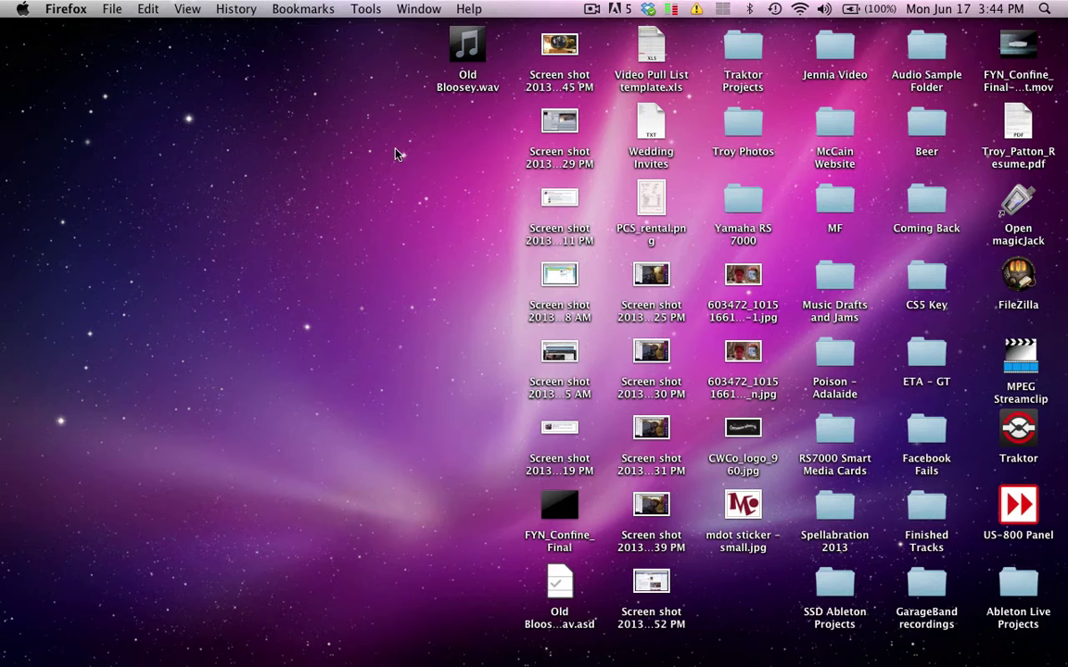
mouse_move(443, 663)
click(456, 638)
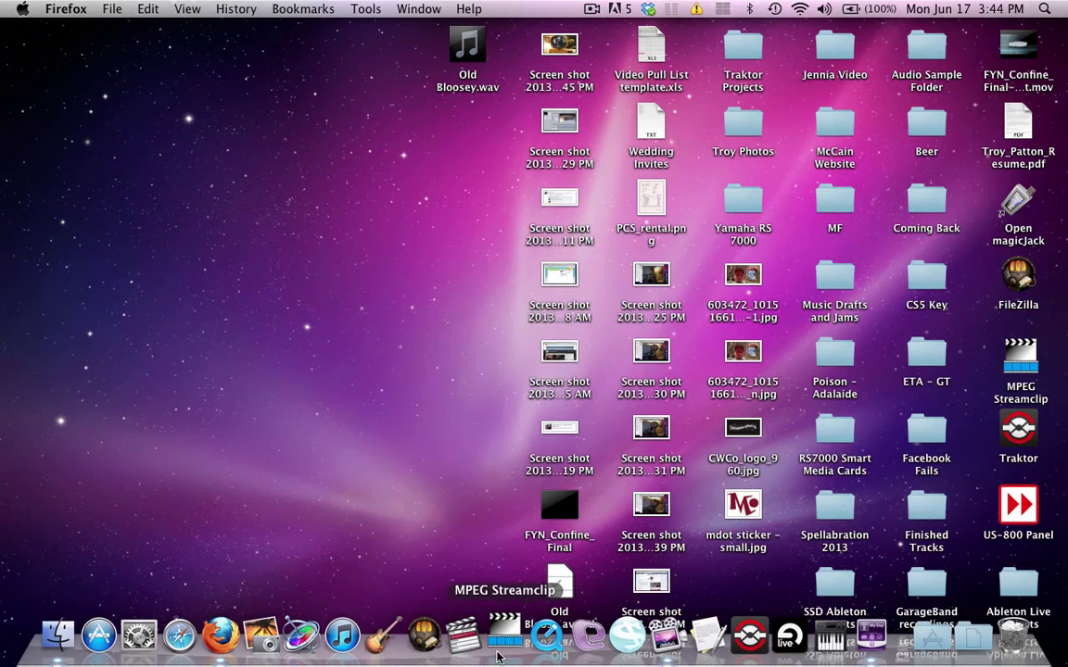
drag(475, 88, 186, 81)
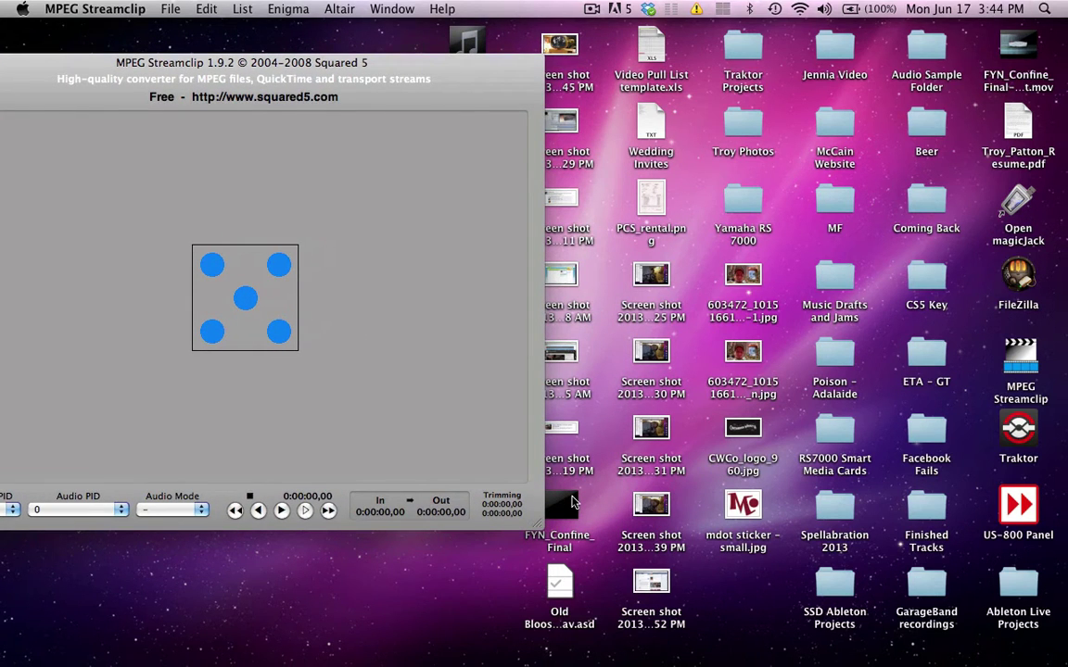
Drag FYN_Confine_Final.mov into Streamclip and briefly play then stop its preview
drag(572, 501, 247, 296)
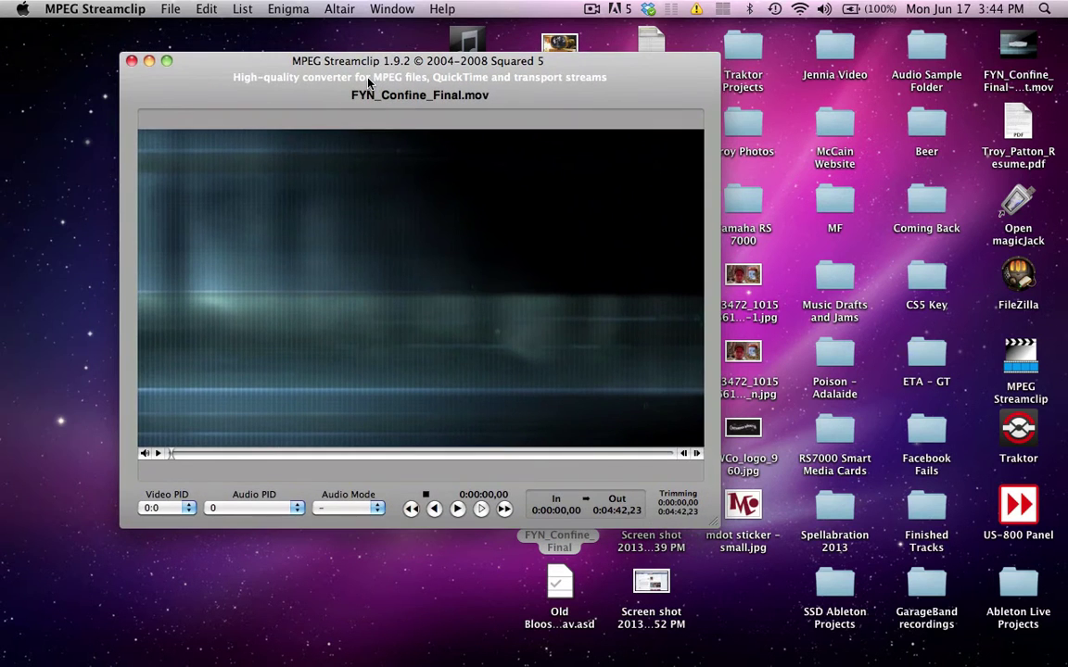
key(space)
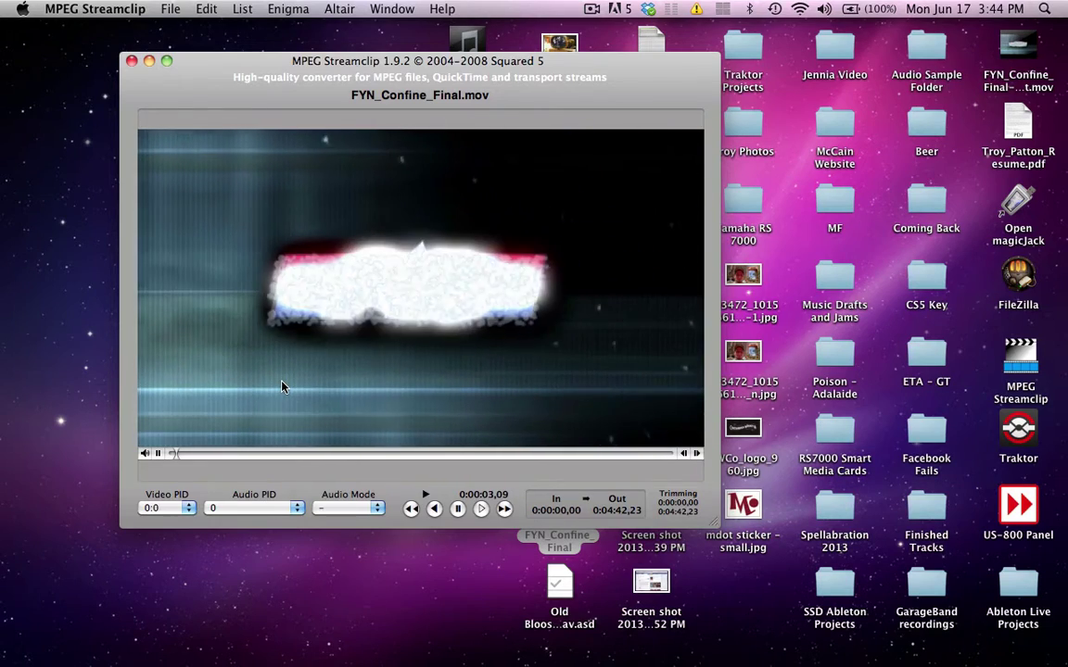
key(space)
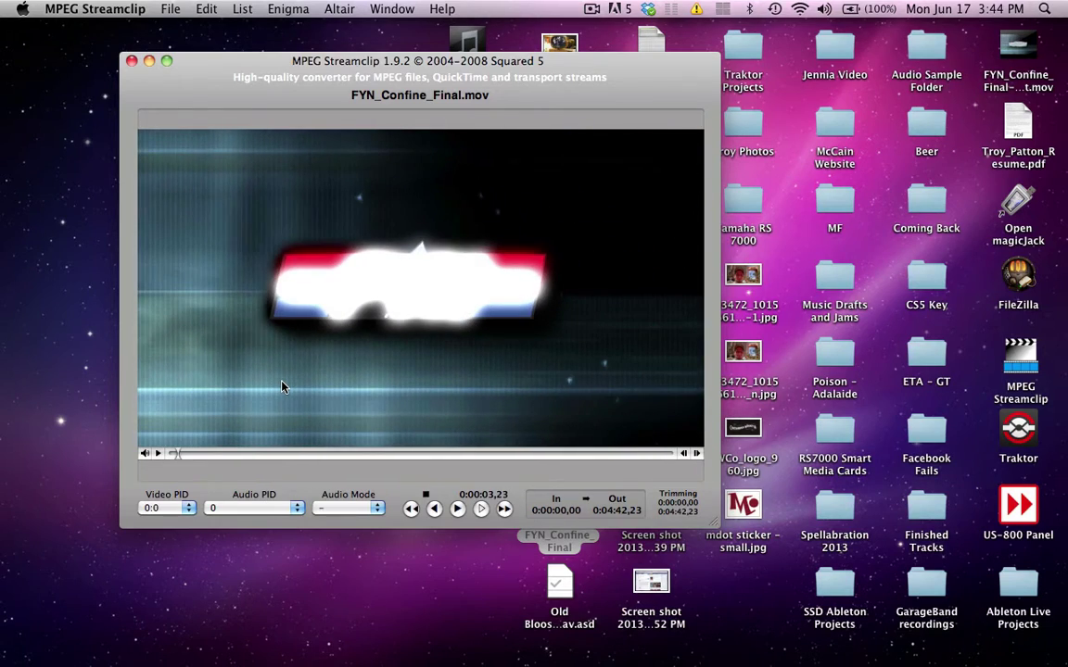
Choose File > Export to QuickTime, with H.264 compression at 100% quality
click(169, 8)
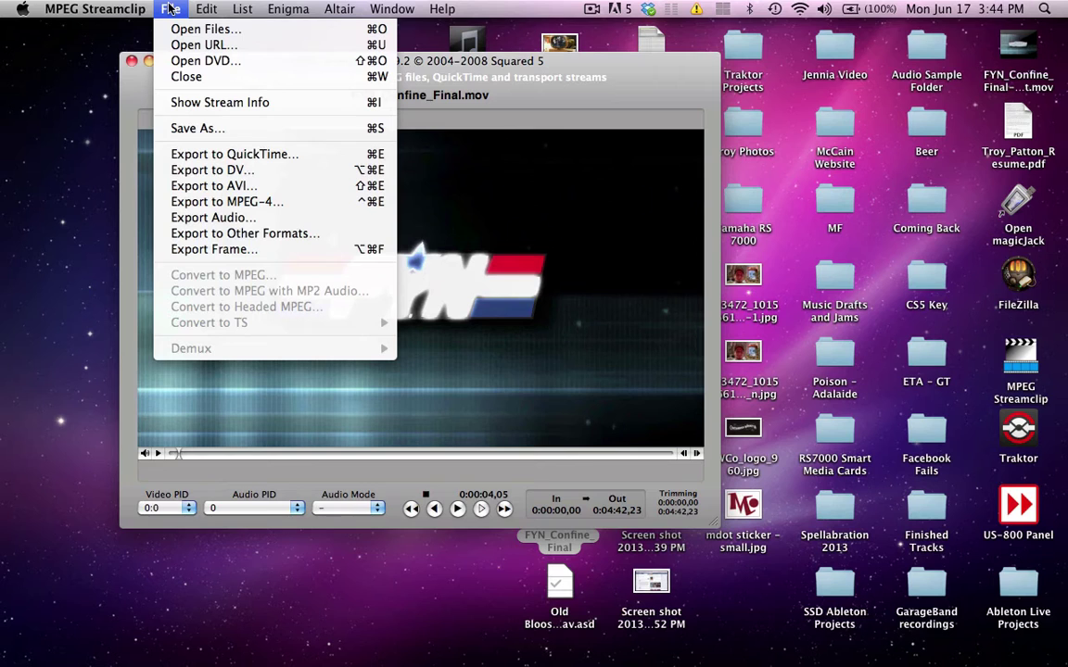
click(216, 155)
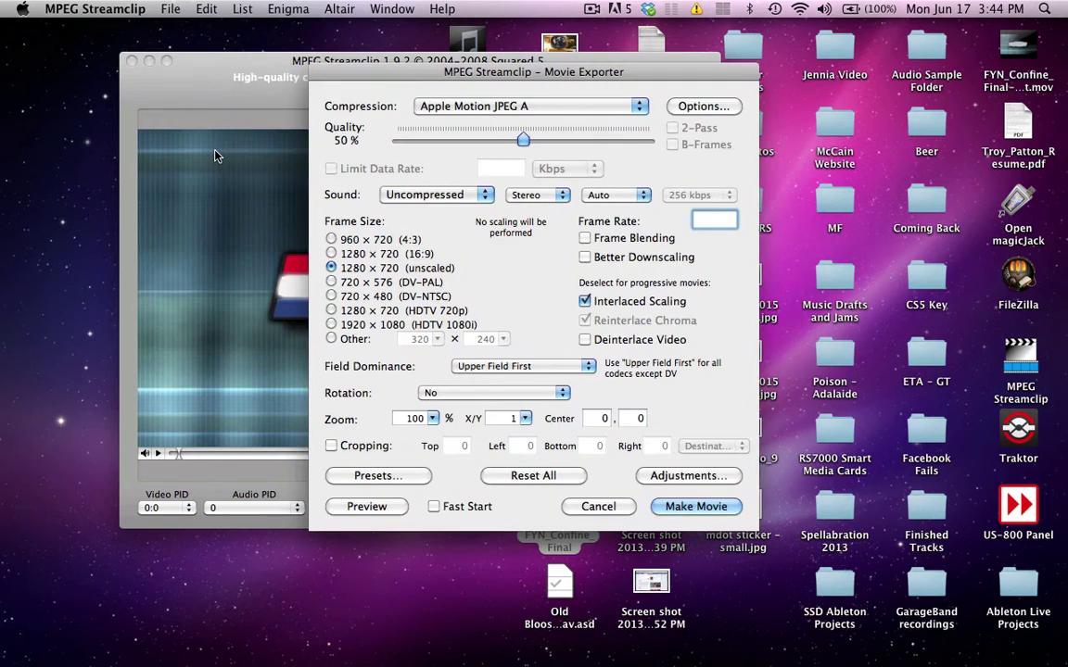
click(480, 107)
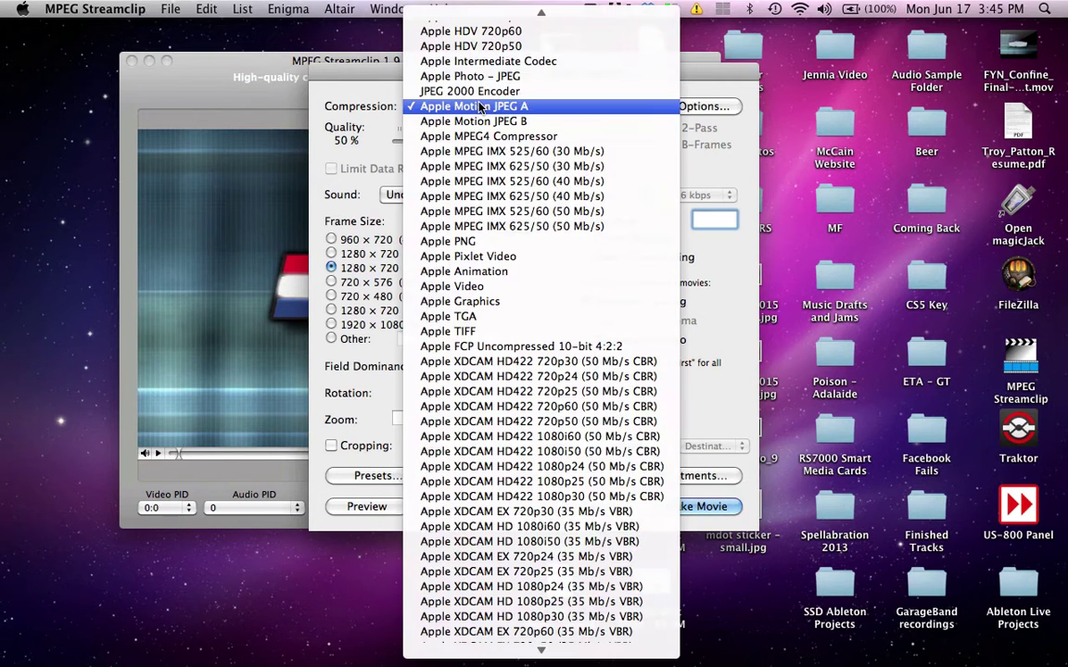
mouse_move(470, 17)
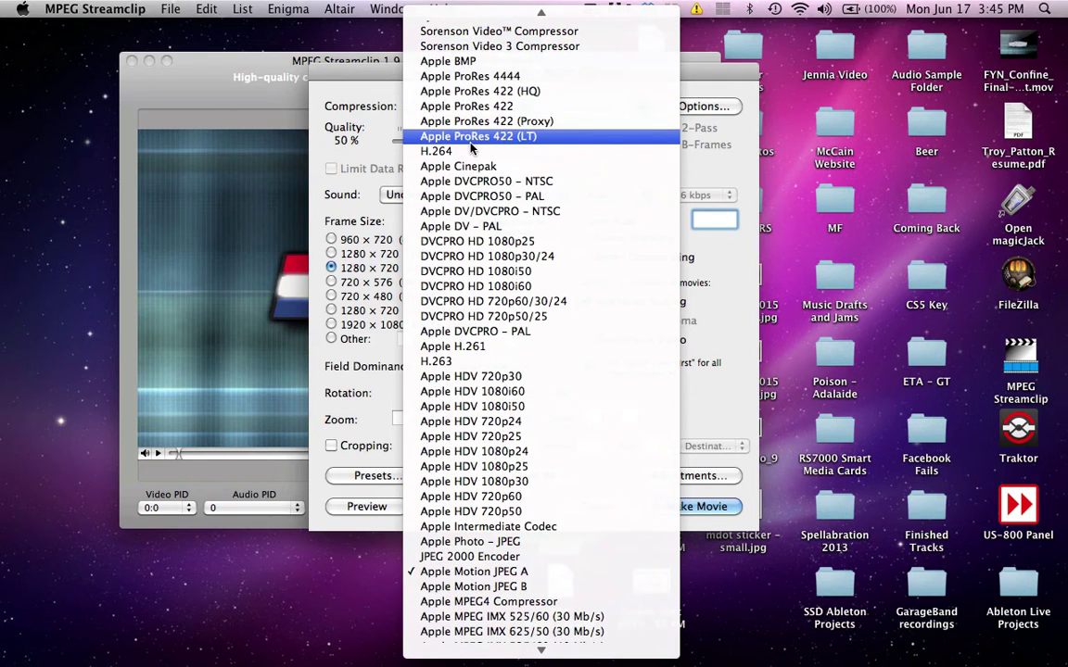
click(473, 151)
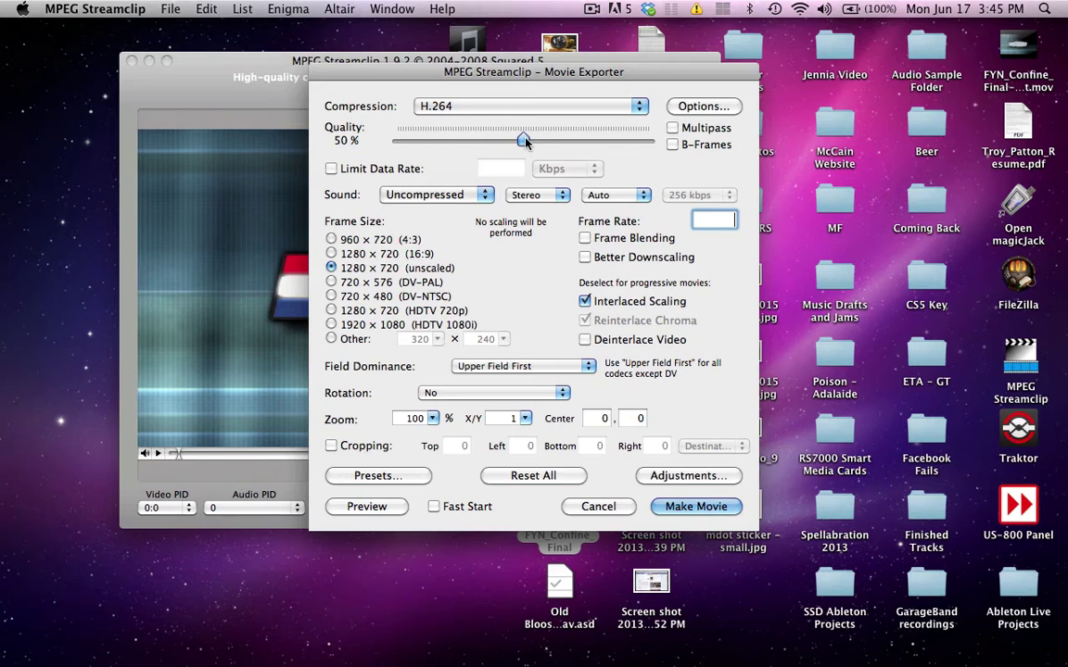
drag(527, 142, 650, 140)
Turn on Limit Data Rate at 4500 Kbps, correcting a mistyped 4000
click(330, 168)
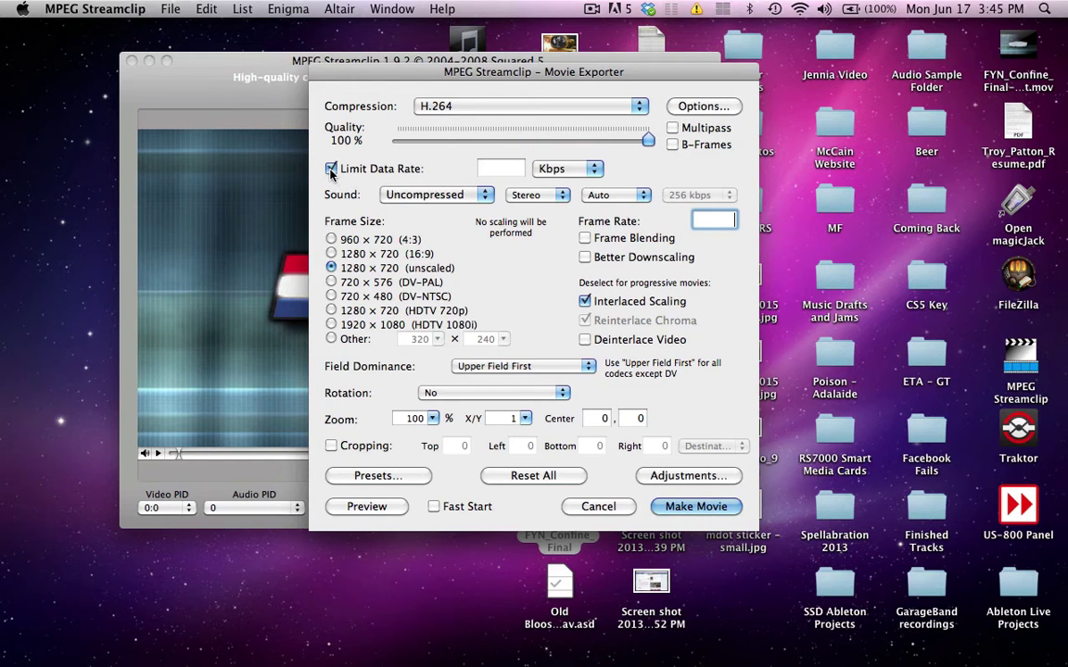
click(494, 171)
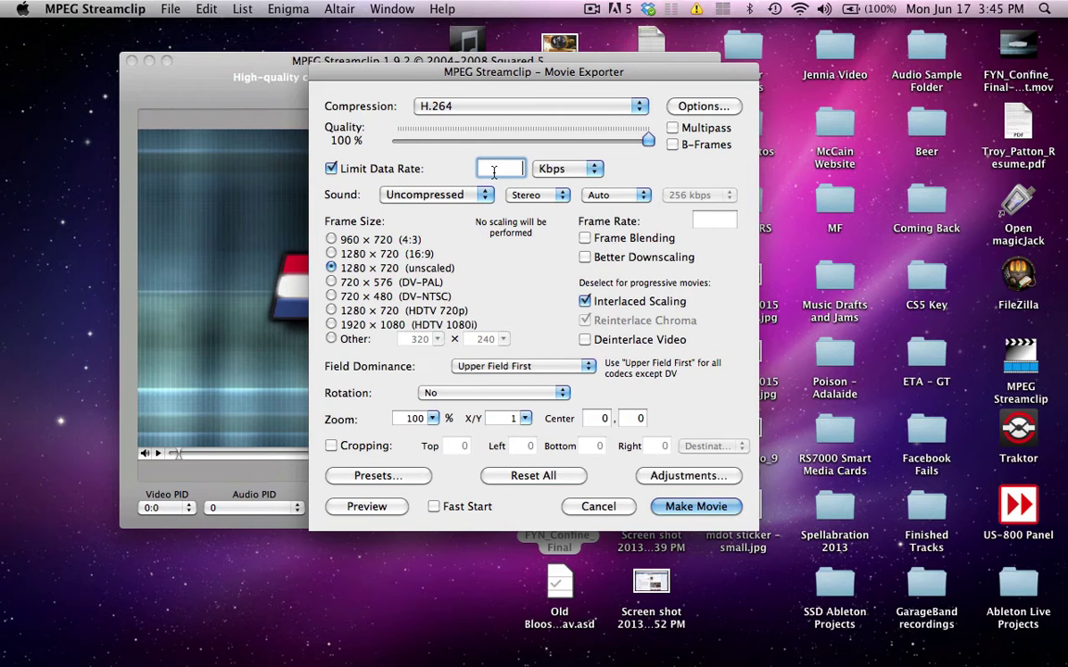
text(4500)
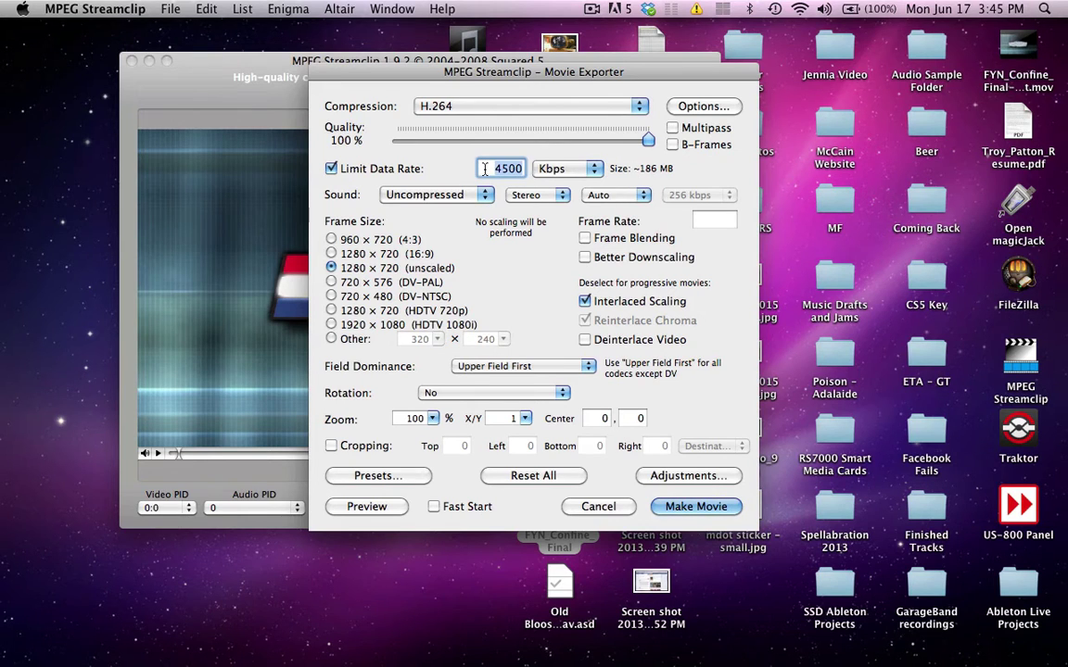
text(4000)
double_click(523, 171)
text(4500)
Set the audio to MPEG-4 AAC at 192 kbps and enable Deinterlace Video
click(434, 195)
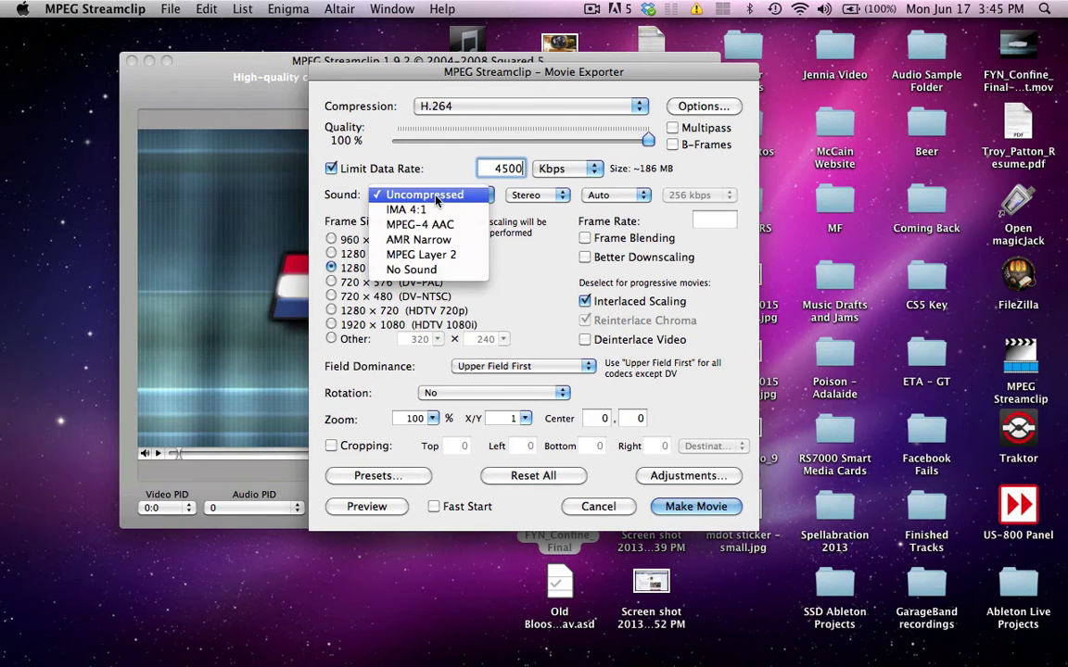
click(469, 228)
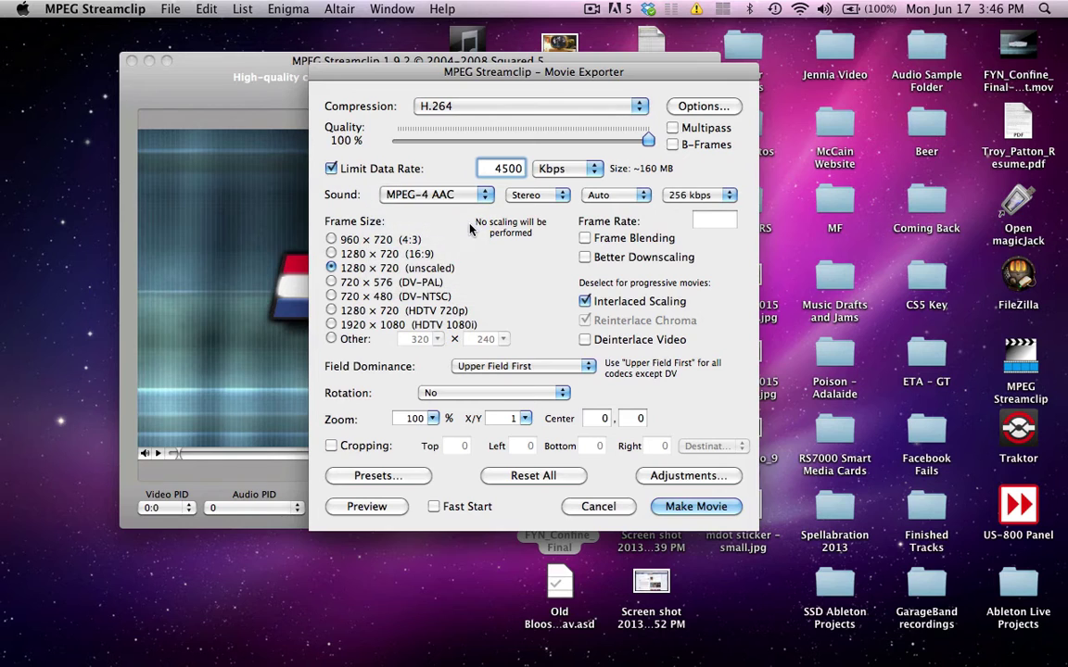
click(690, 196)
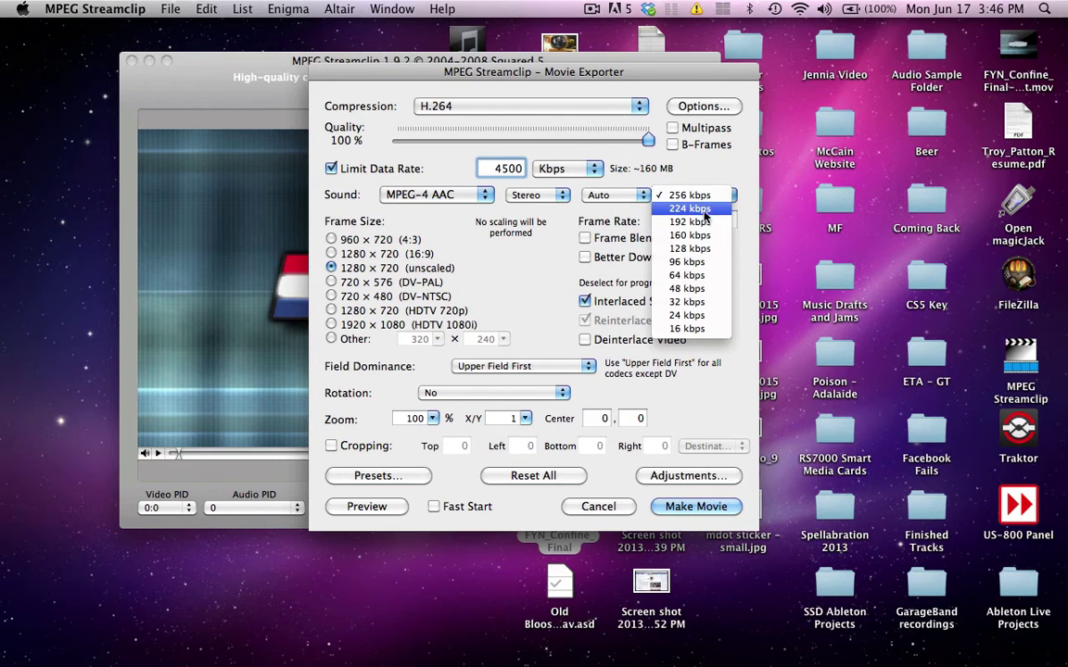
click(704, 220)
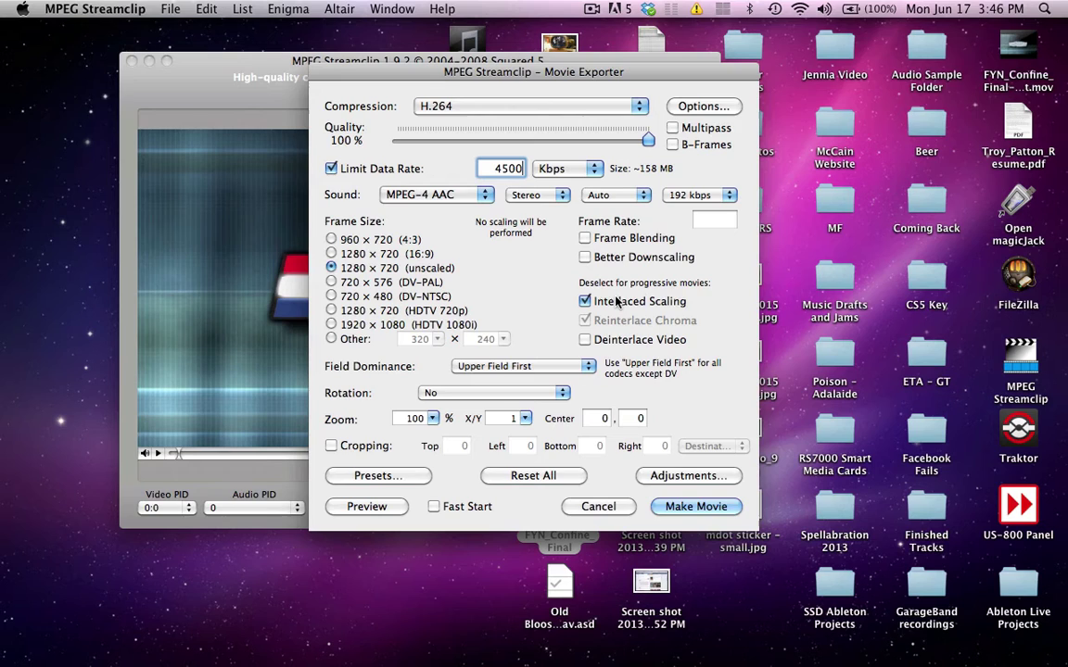
click(585, 340)
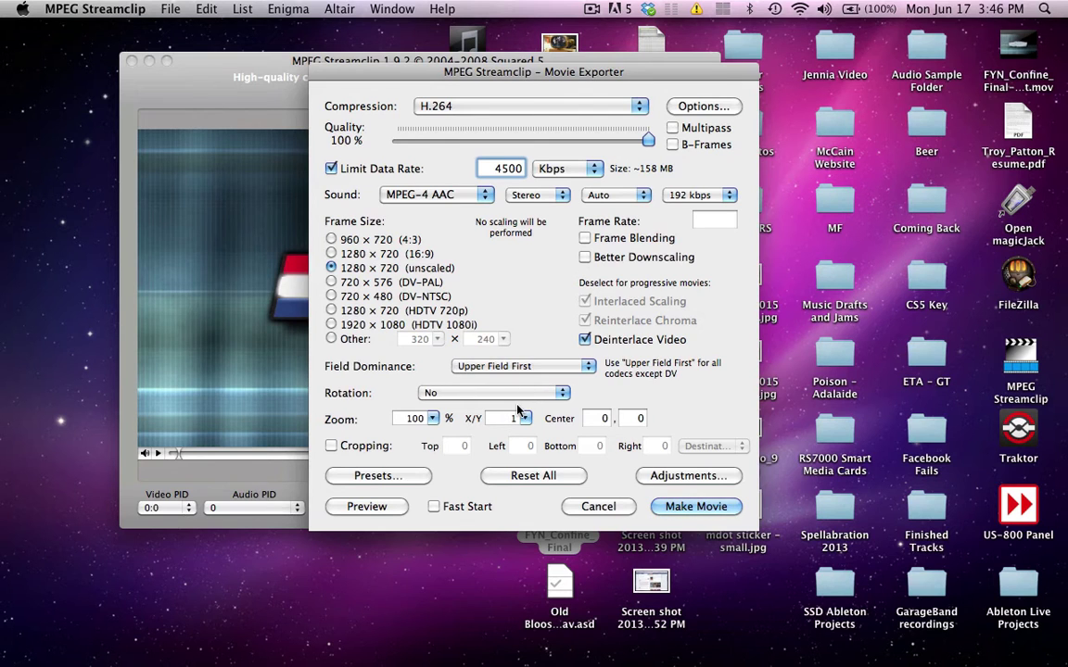
Make the movie as FYN_Confine_Final-test2.mov on the Desktop, declining to replace the existing -test file
click(684, 507)
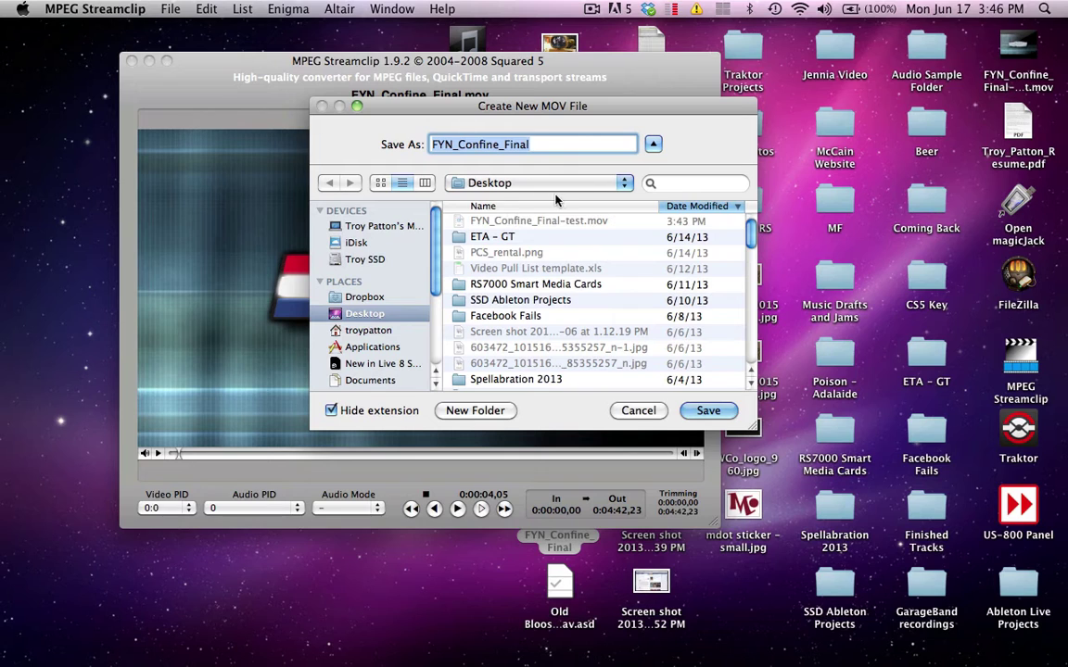
click(564, 148)
text(-test)
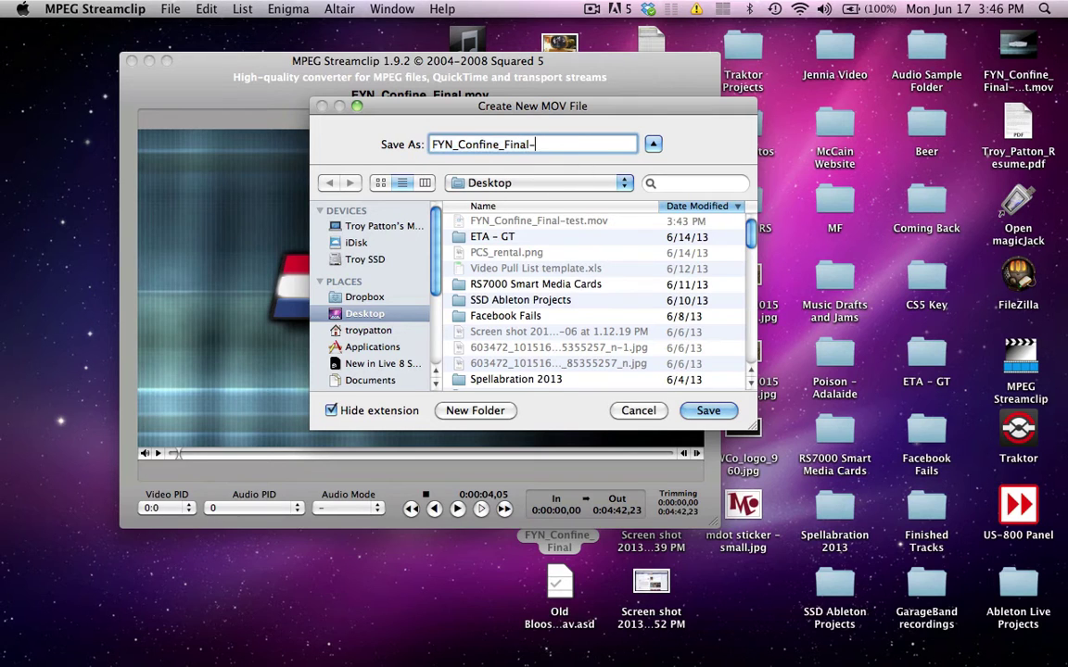
click(704, 411)
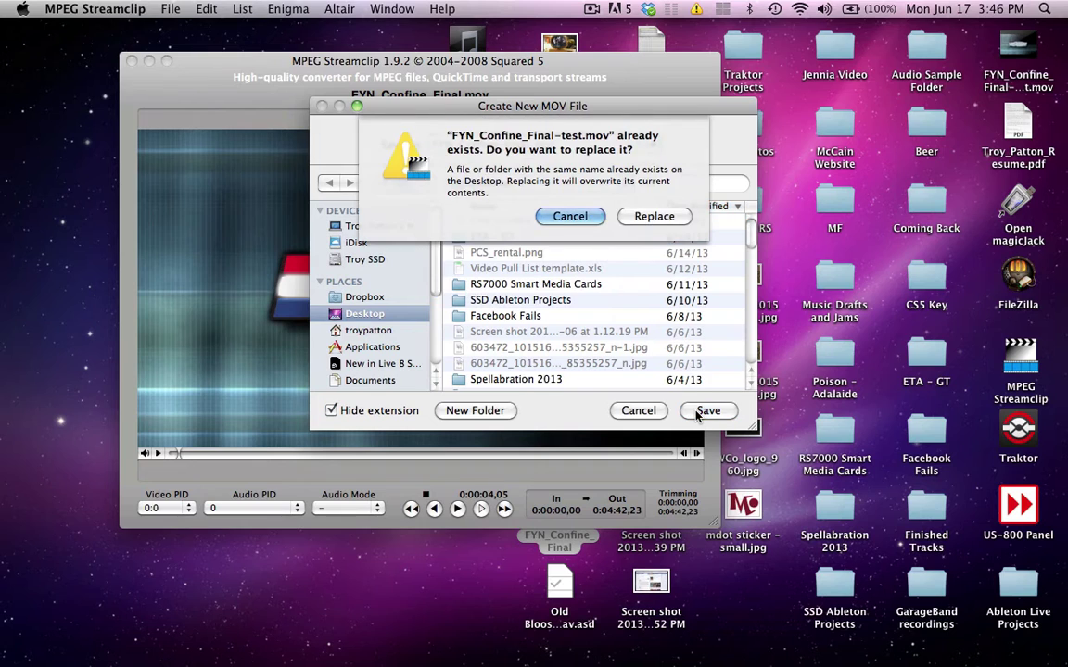
key(Escape)
text(2)
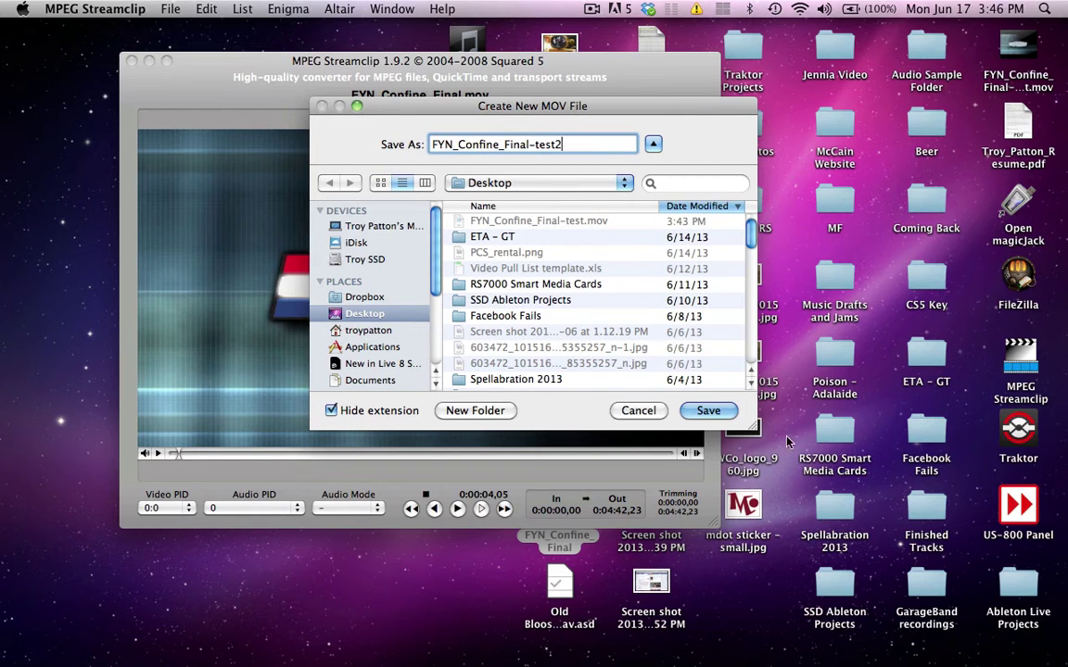
click(715, 415)
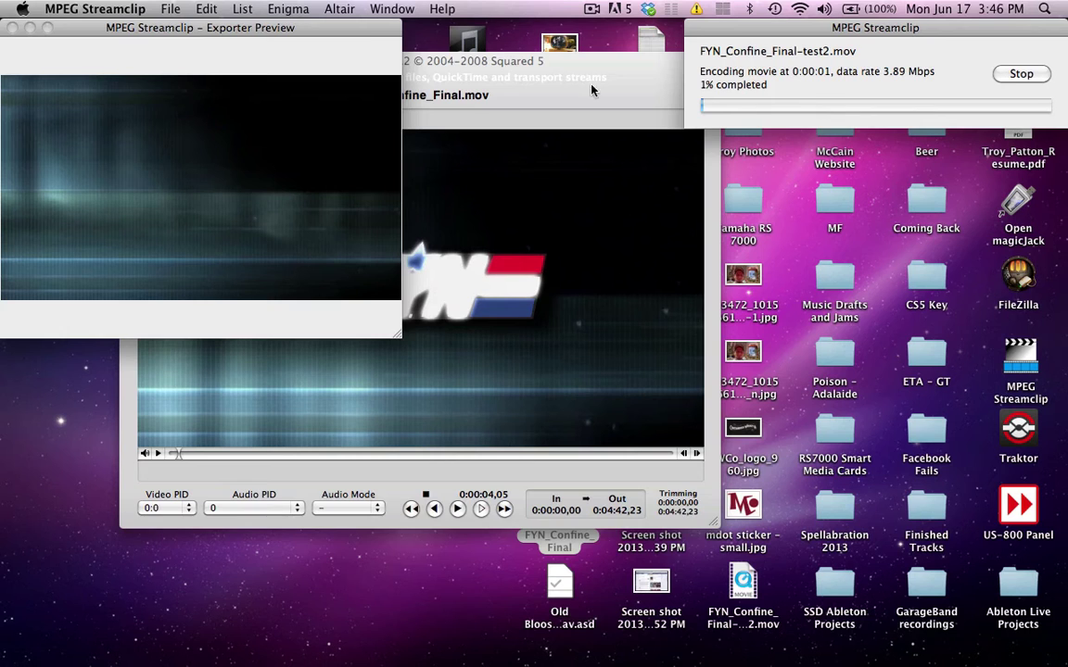
Move the main Streamclip movie window aside and close it
drag(573, 82, 480, 55)
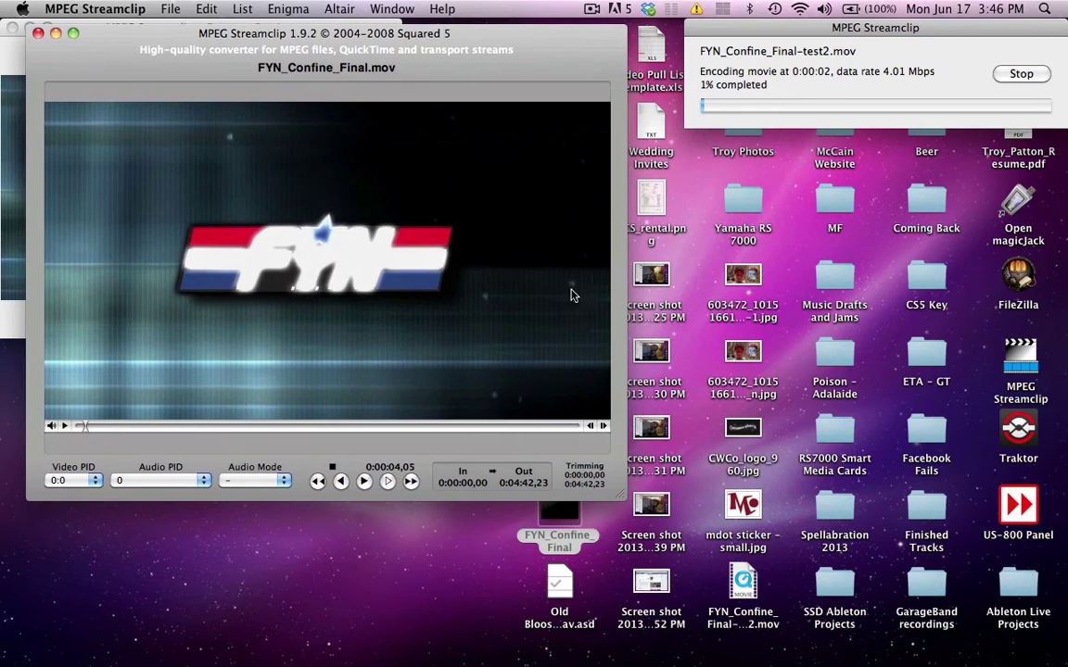
click(560, 506)
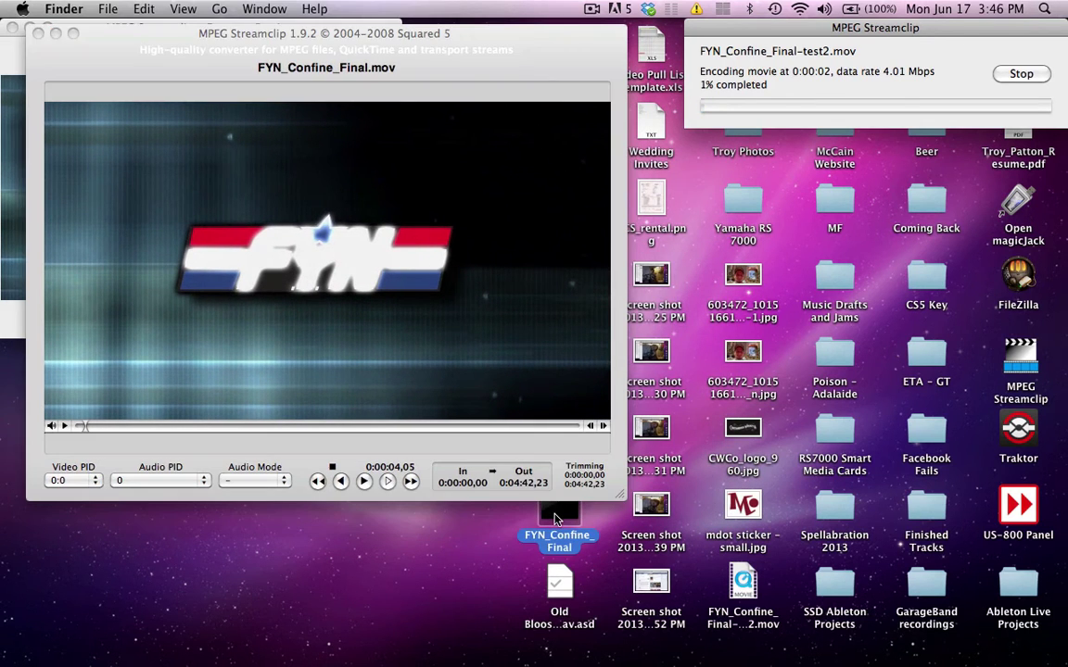
click(38, 34)
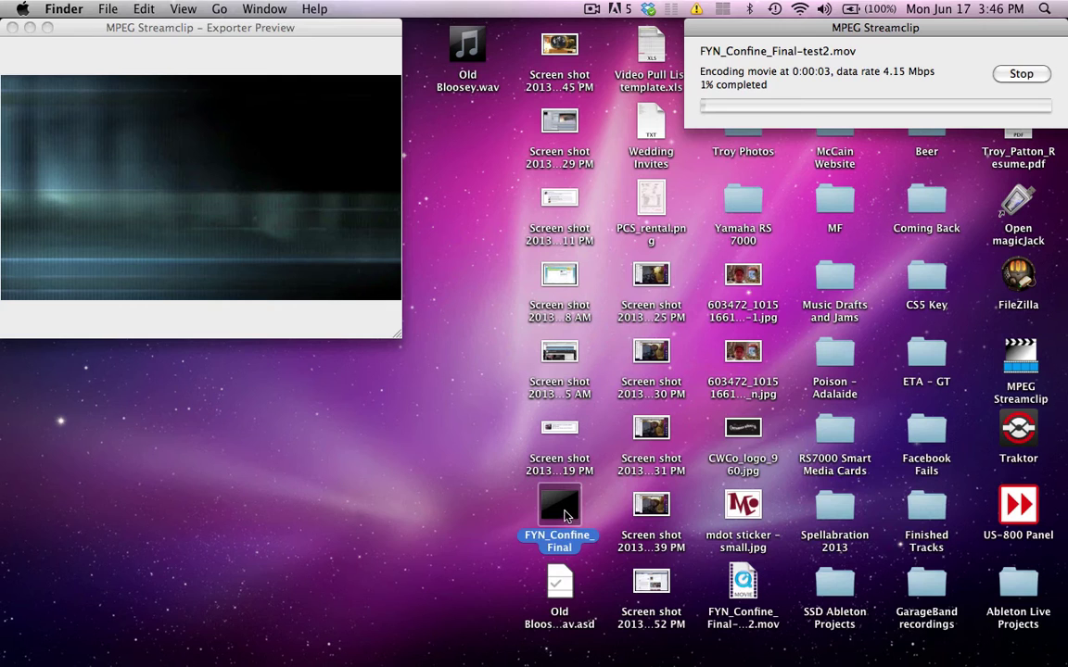
Show Get Info for FYN_Confine_Final, highlighting its 781.2 MB size, then return to the encoding progress
right_click(565, 516)
click(578, 415)
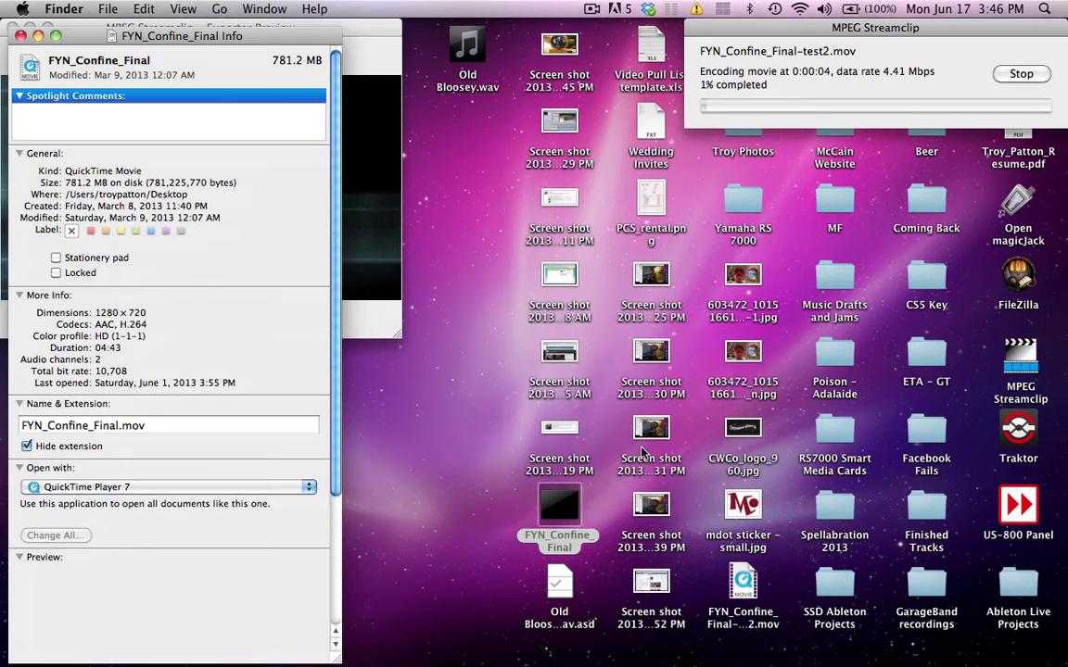
drag(65, 182, 109, 185)
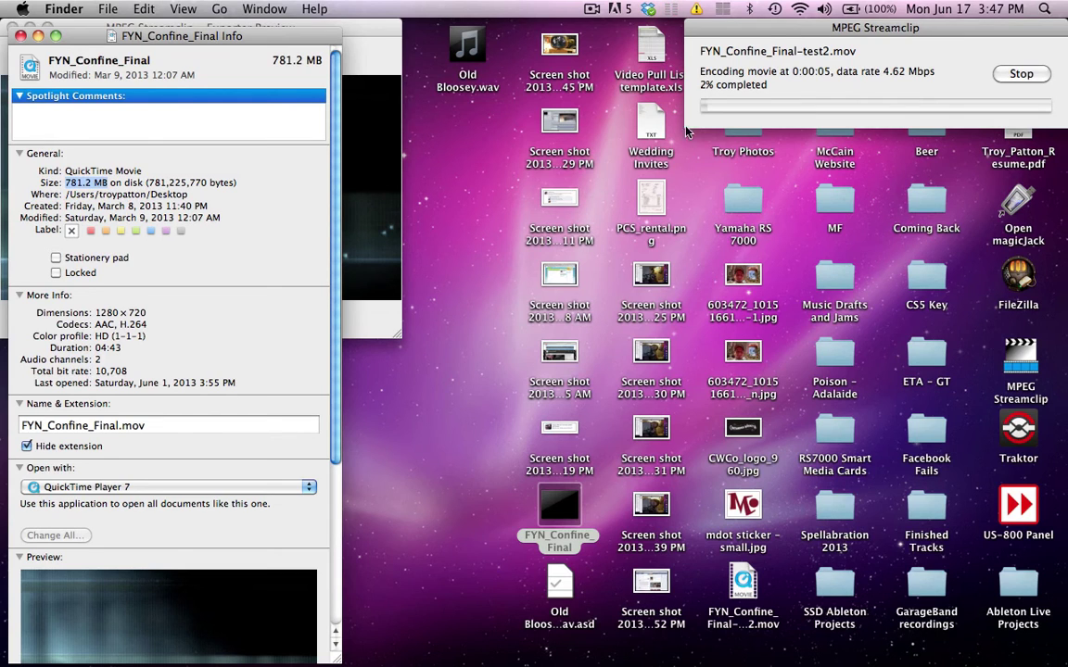
click(781, 53)
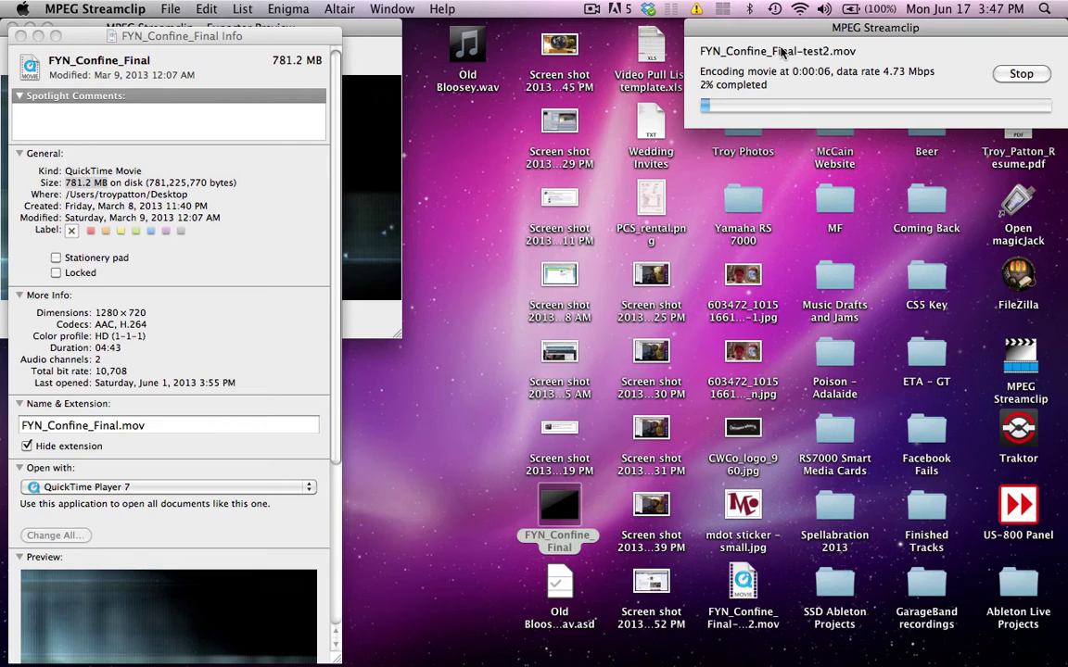